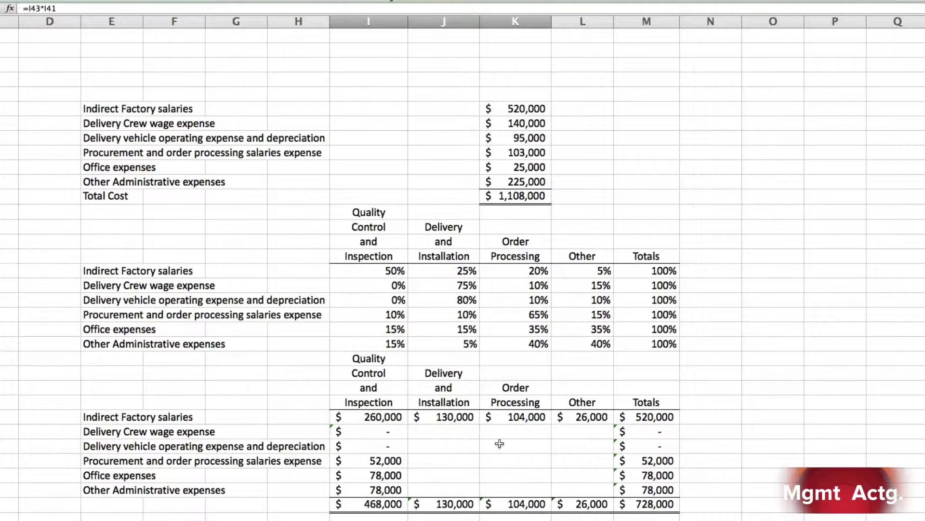
Enter a formula for the Quality Control and Inspection share of Indirect Factory salaries, multiplying the percentage in I17 by the cost in K6.
left_click(375, 416)
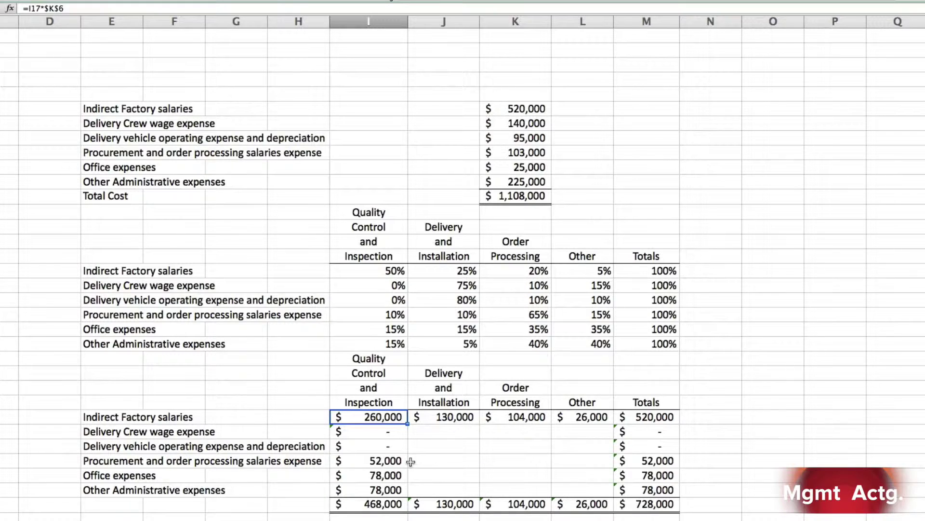
type("=")
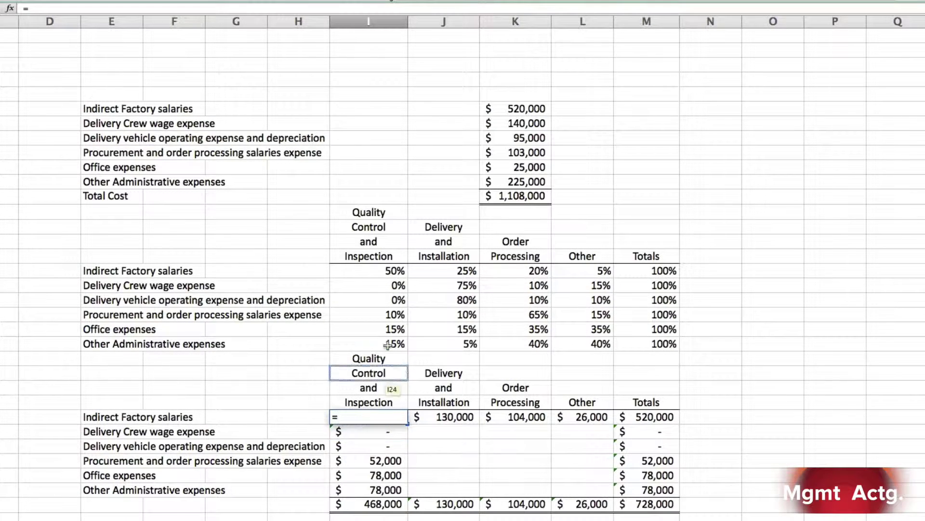
left_click(391, 269)
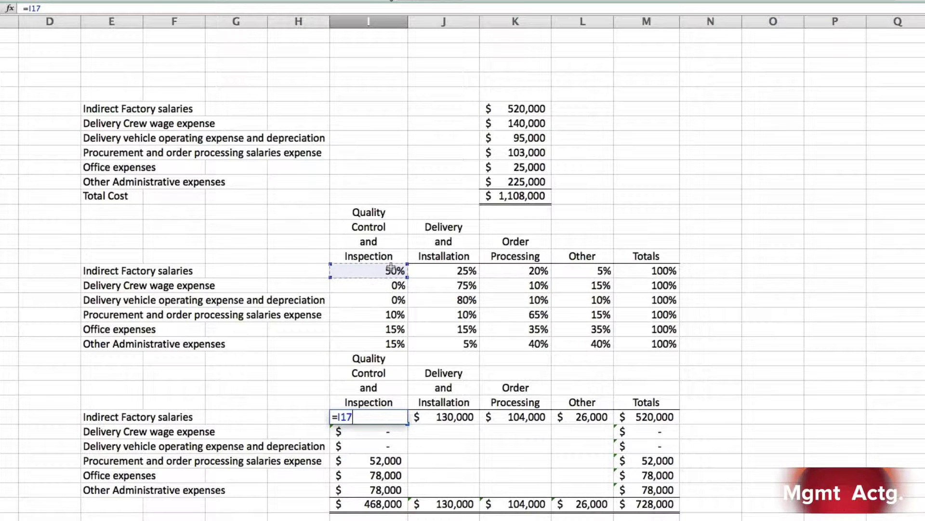
type("*")
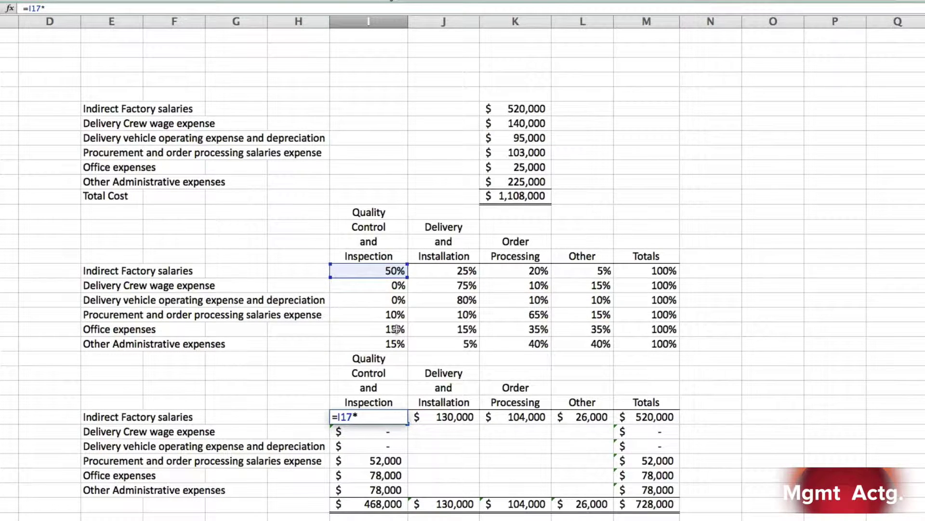
left_click(525, 107)
key("F4")
key("Return")
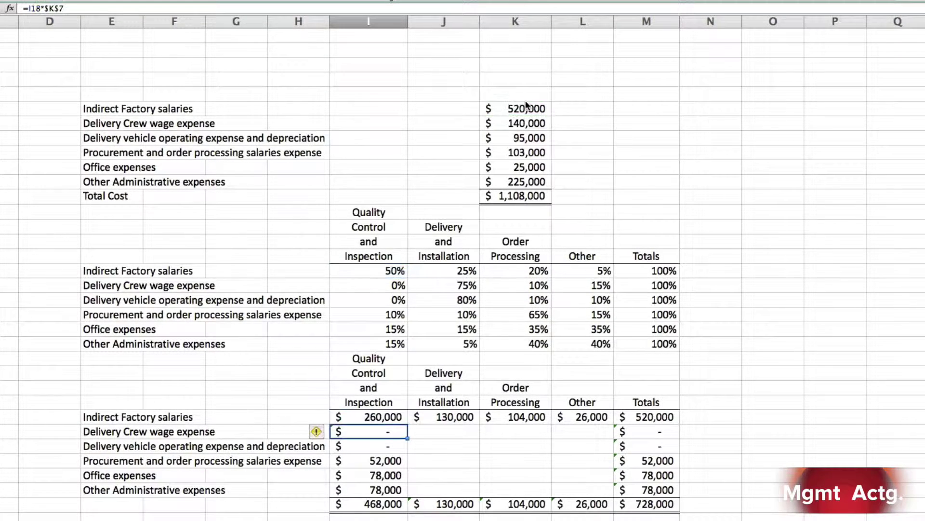
Make the cost reference absolute in the Quality Control and Inspection formula for Indirect Factory salaries, giving =I17*$K$6.
left_click(386, 416)
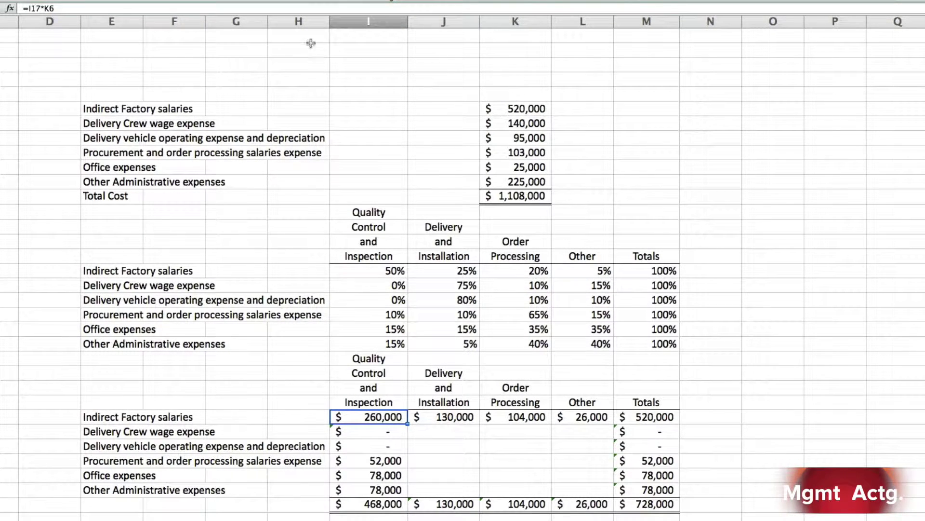
left_click(62, 9)
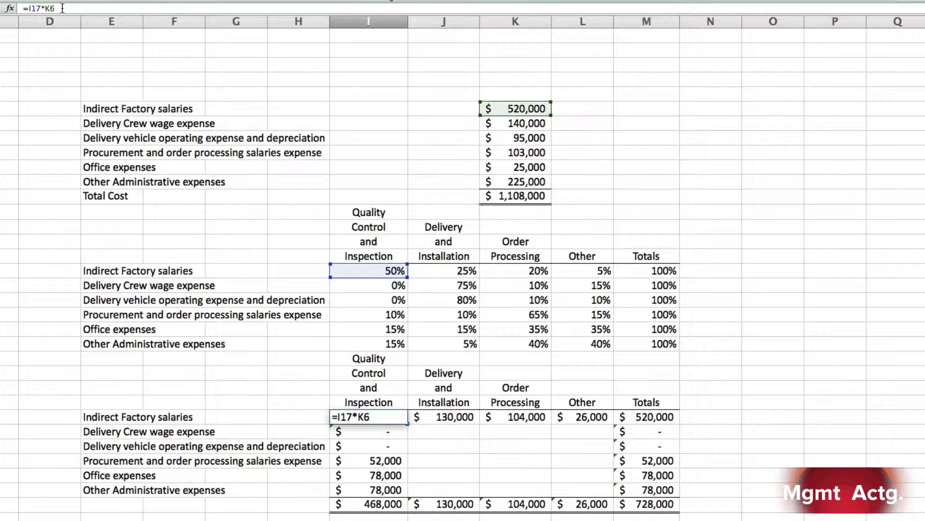
key("Left")
key("Left")
type("$K$")
key("Return")
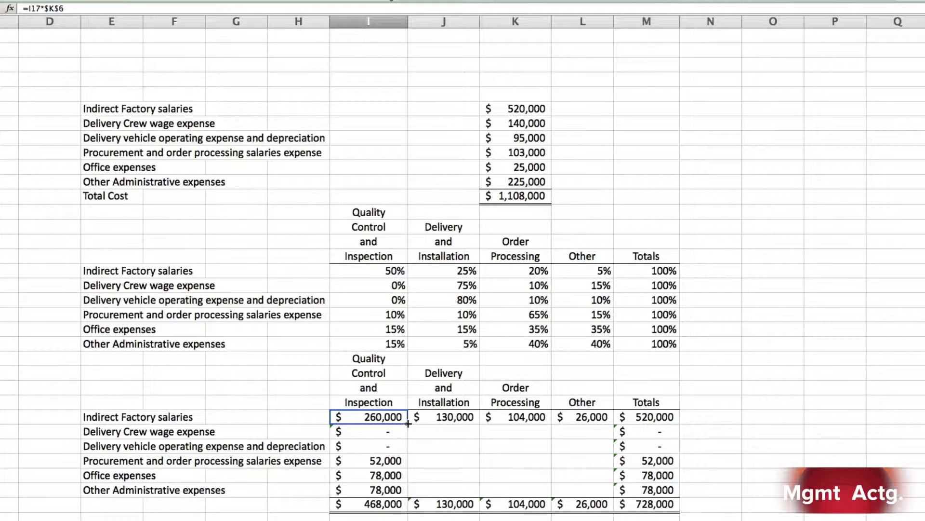
Copy the =I17*$K$6 formula across the Indirect Factory salaries row to Other and down its column to Other Administrative expenses.
left_click_drag(436, 424, 596, 432)
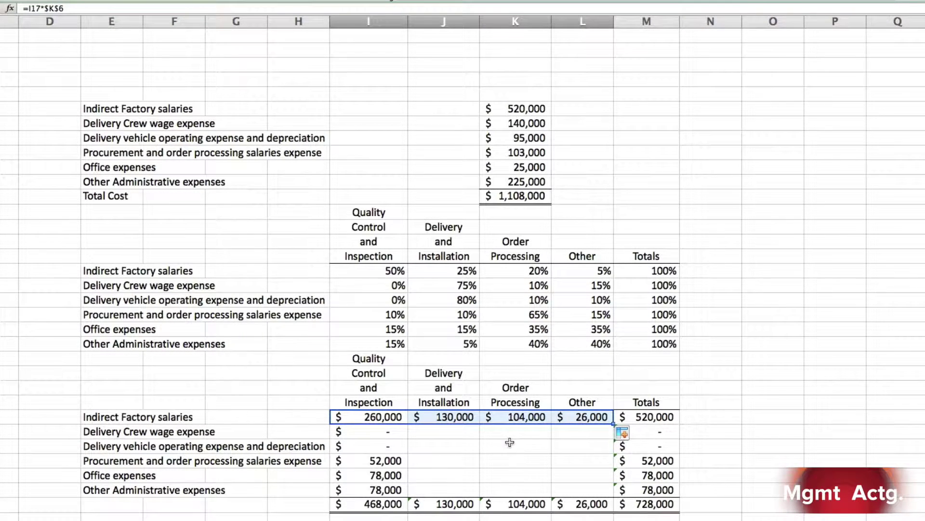
left_click(380, 417)
left_click_drag(409, 426, 410, 493)
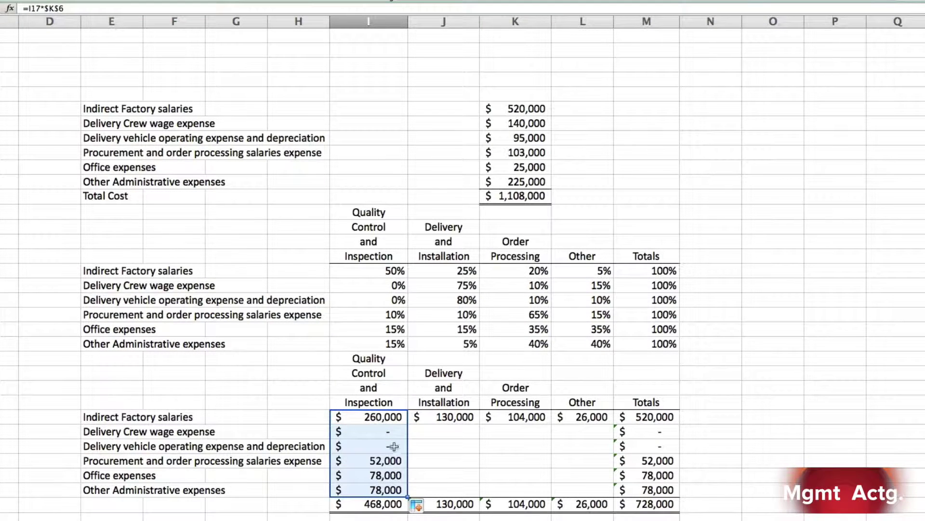
Change the Quality Control and Inspection formula for Delivery Crew wage expense to =I18*$K$7.
left_click(386, 418)
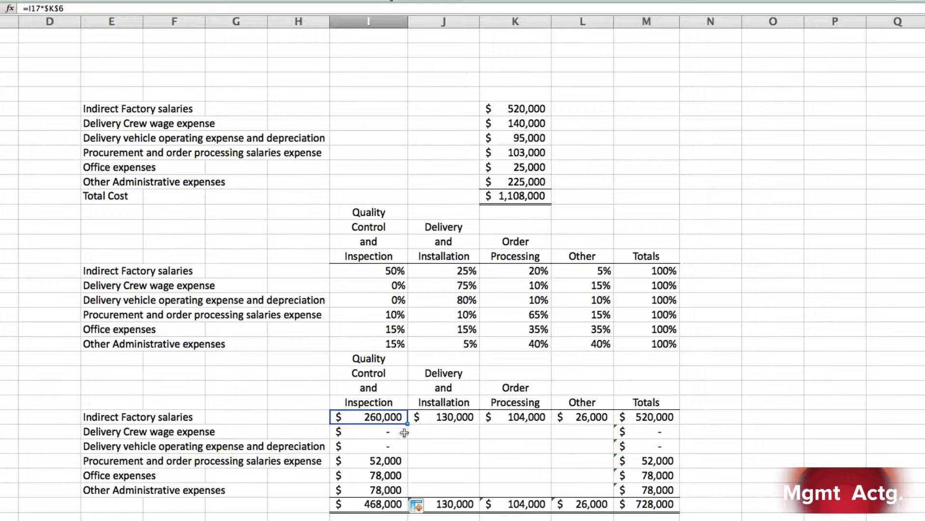
left_click(387, 430)
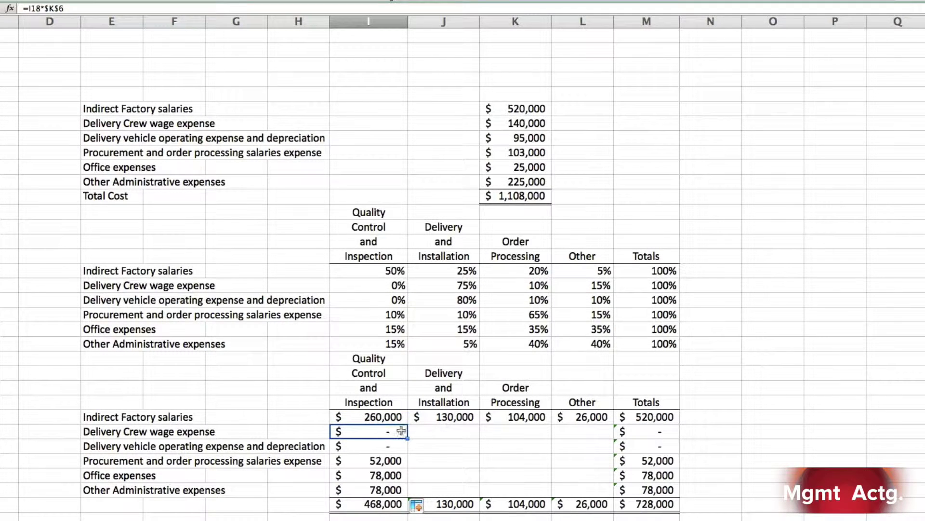
left_click(69, 9)
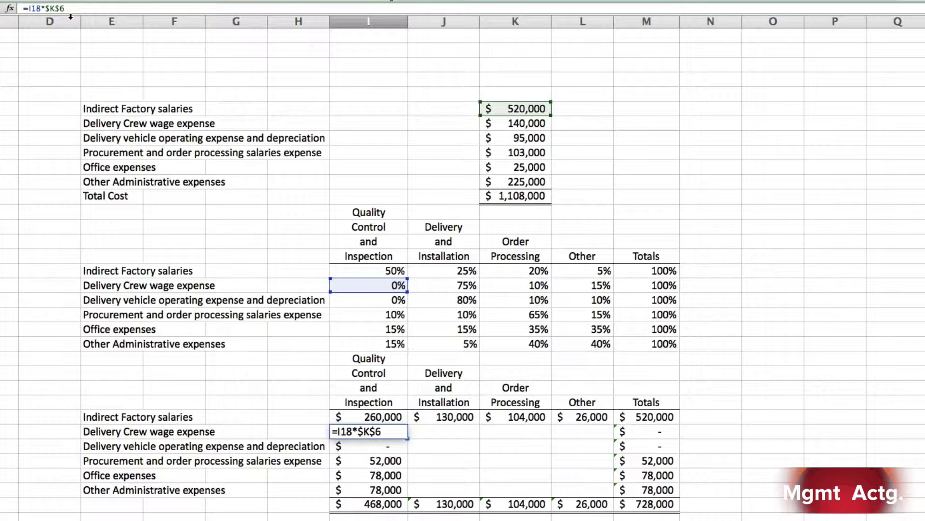
key("BackSpace")
type("7")
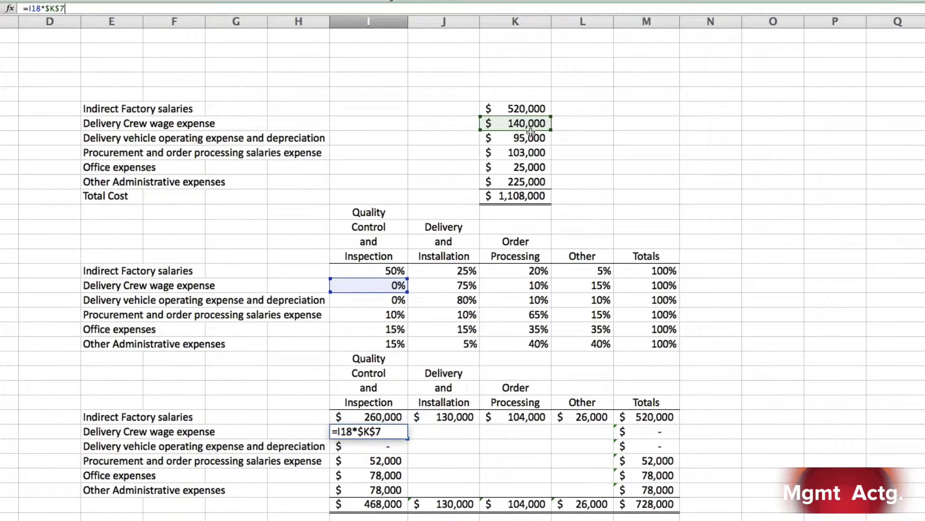
key("Return")
Correct the Quality Control and Inspection formulas to =I19*$K$8 for delivery vehicle expense and =I20*$K$9 for procurement salaries expense.
left_click(68, 8)
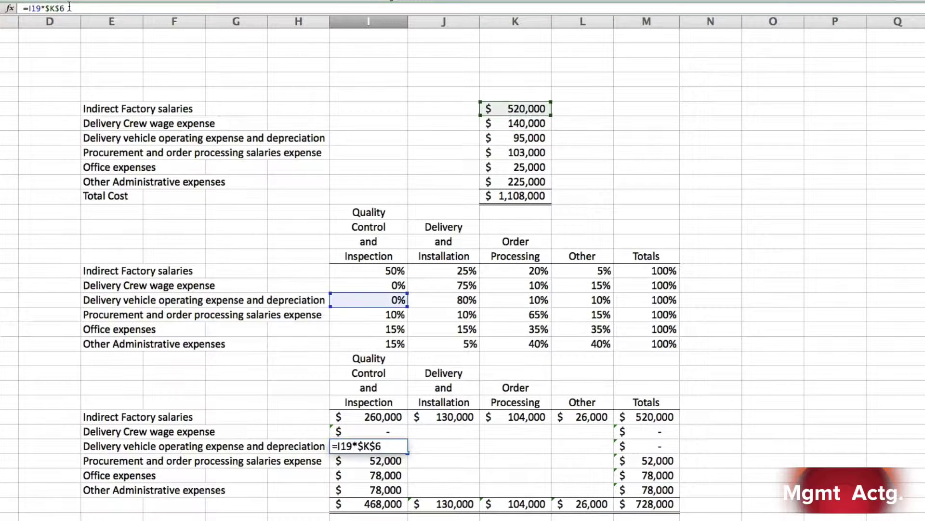
key("BackSpace")
type("8")
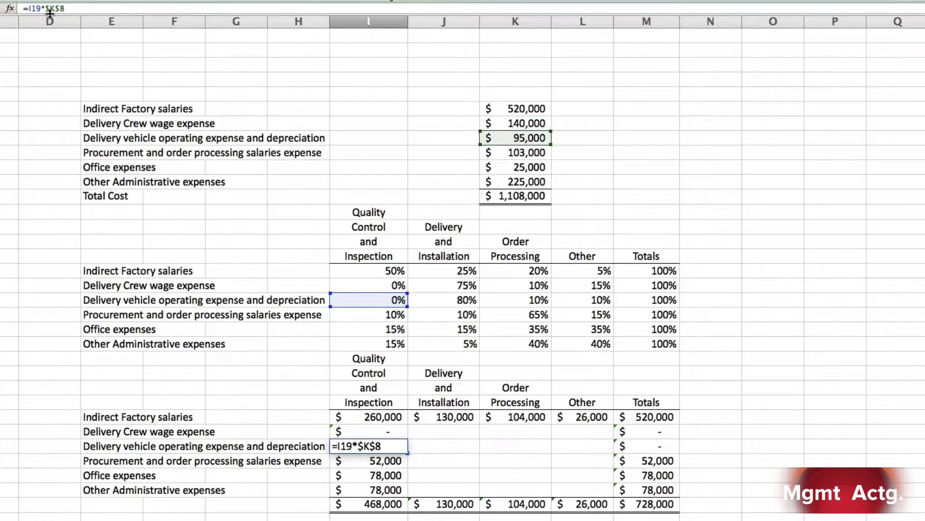
key("Return")
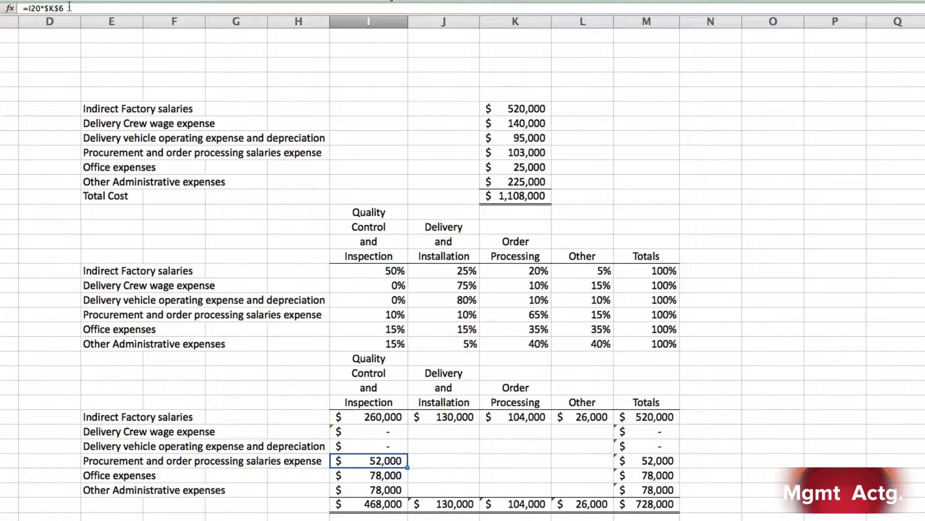
left_click(73, 6)
key("BackSpace")
type("9")
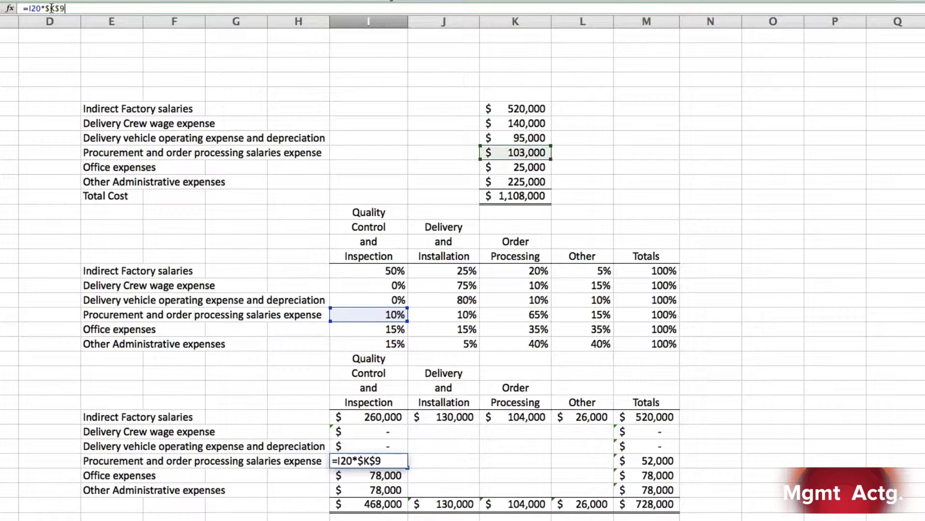
key("Return")
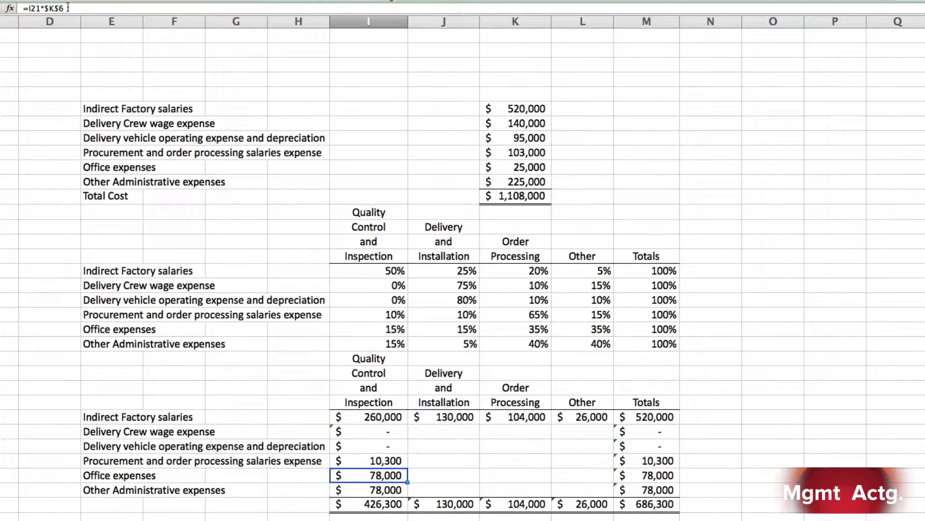
Correct the Quality Control and Inspection formulas to =I21*$K$10 for Office expenses and =I22*$K$11 for Other Administrative expenses.
left_click(68, 6)
key("BackSpace")
type("10")
key("Return")
left_click(75, 6)
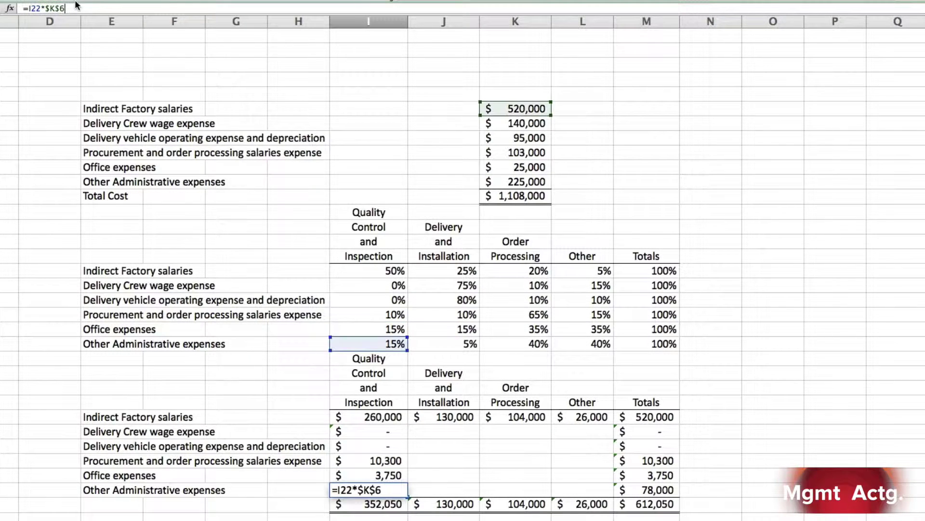
key("BackSpace")
type("11")
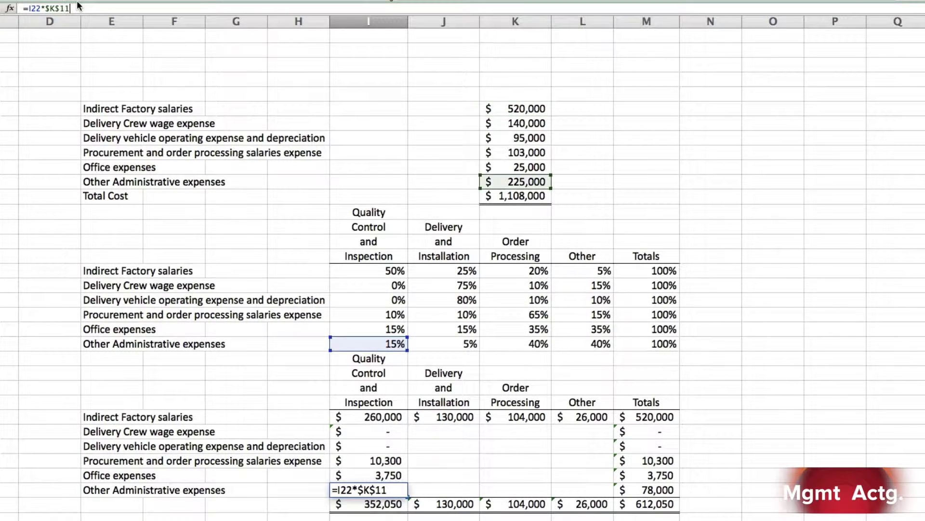
key("Return")
Copy the Quality Control and Inspection formulas from Delivery Crew wage expense through Other Administrative expenses across to the Other column.
left_click_drag(381, 430, 376, 481)
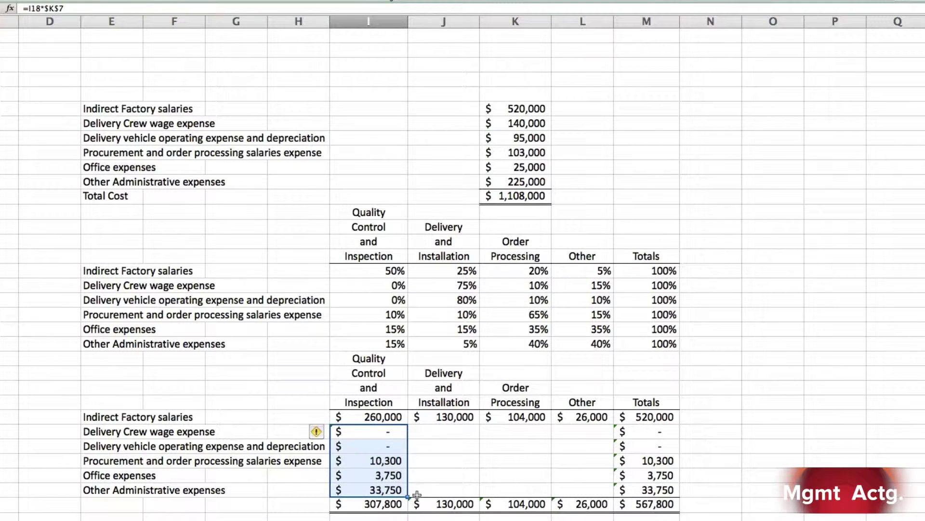
left_click_drag(408, 496, 592, 476)
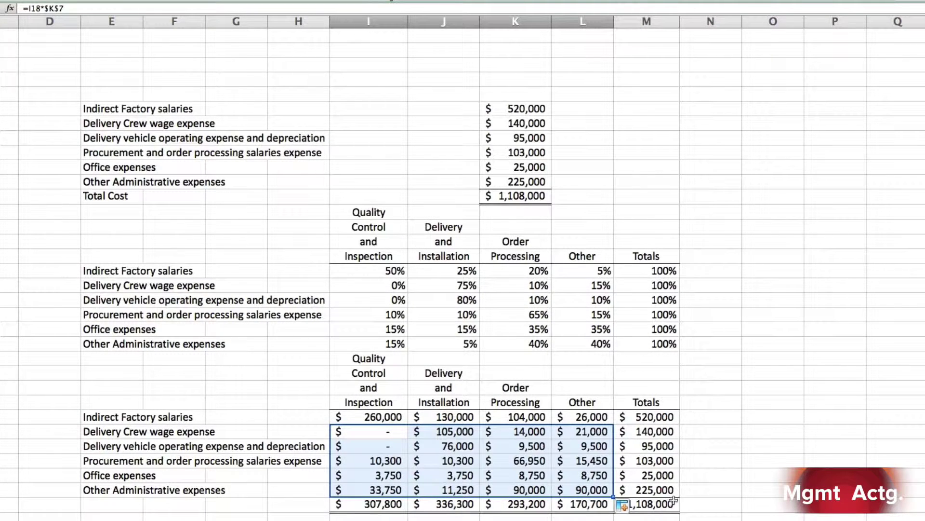
left_click(632, 515)
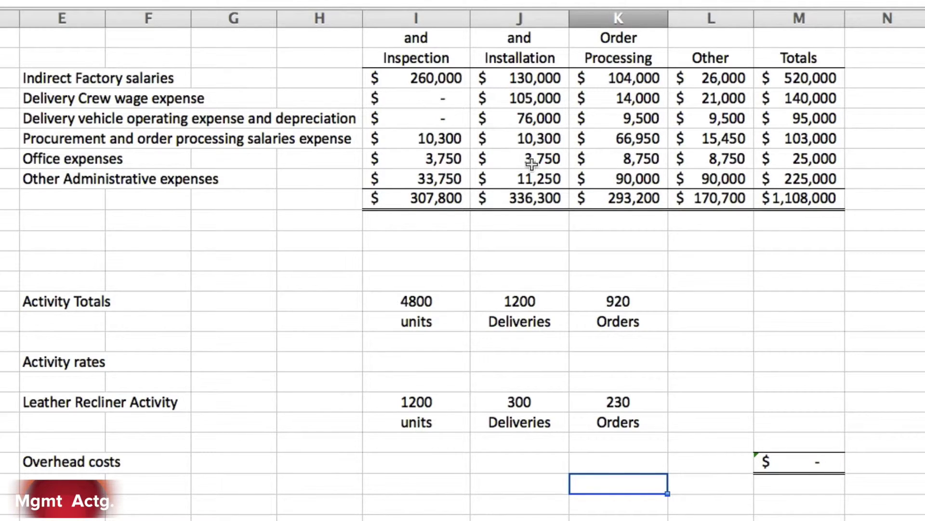
Calculate the Quality Control and Inspection activity rate by dividing its allocated cost total in I33 by its activity total of 4800 units.
left_click(415, 361)
type("=")
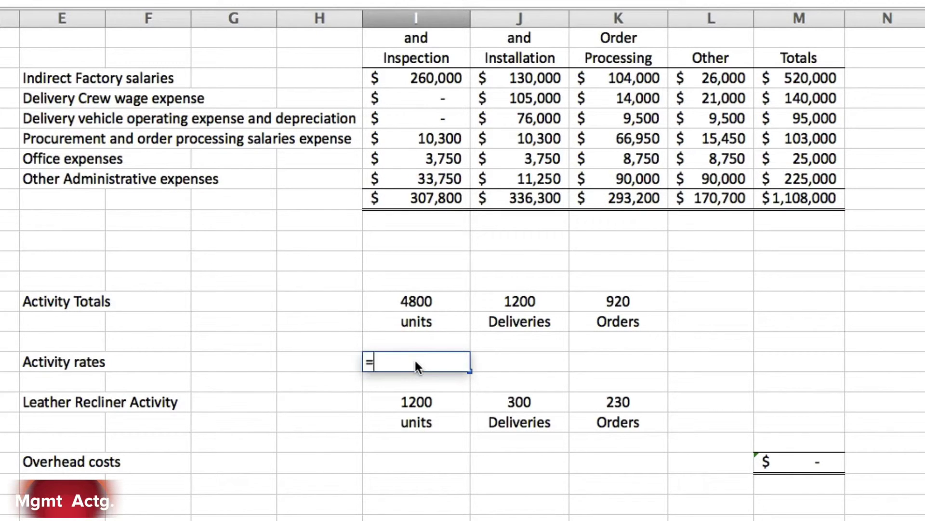
left_click(439, 206)
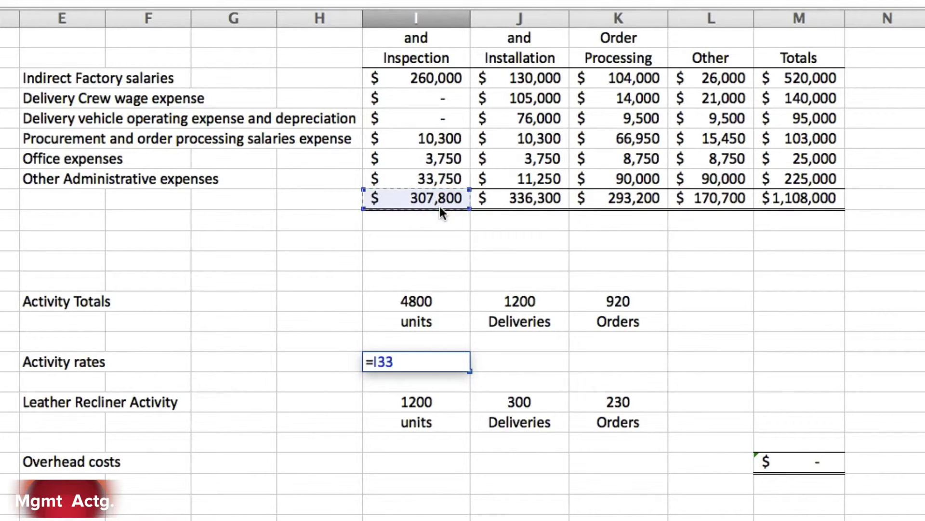
type("/")
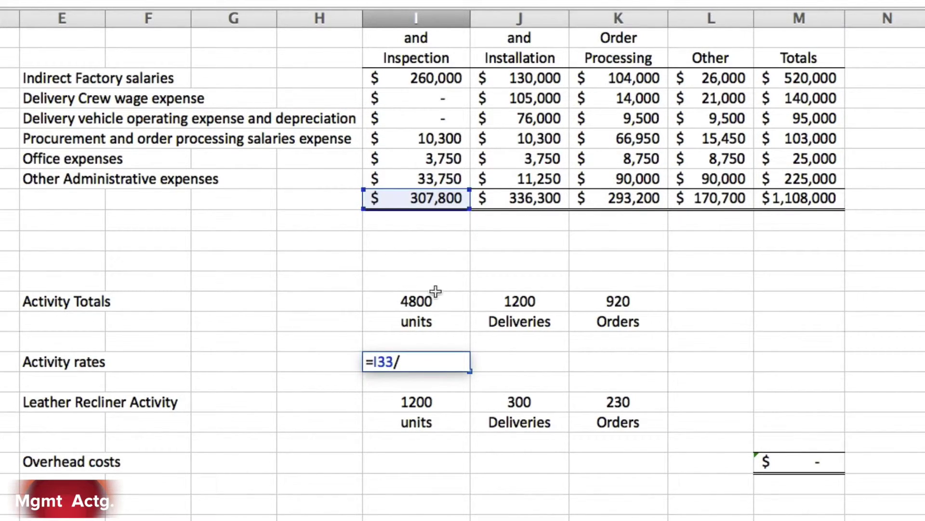
left_click(431, 301)
key("Return")
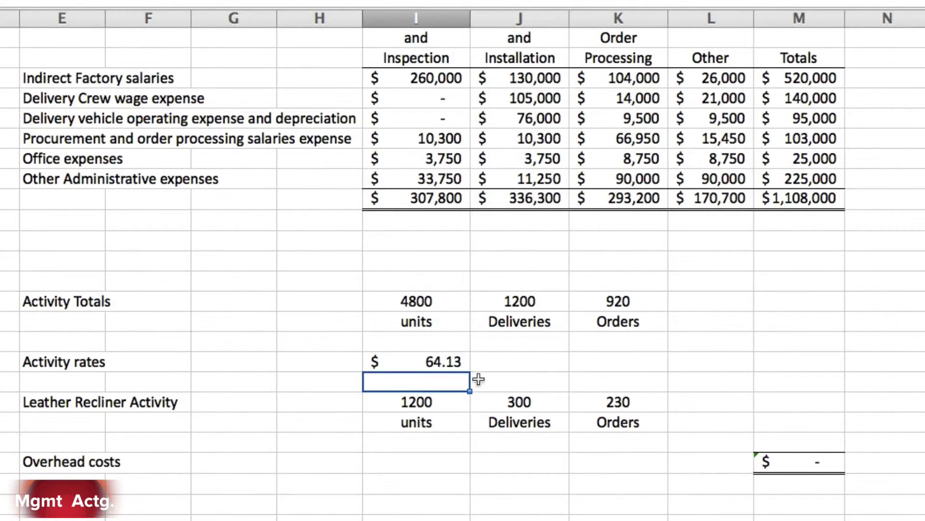
Copy the activity rate formula across to Delivery and Installation and Order Processing.
left_click(446, 366)
left_click_drag(469, 370, 625, 364)
left_click(699, 360)
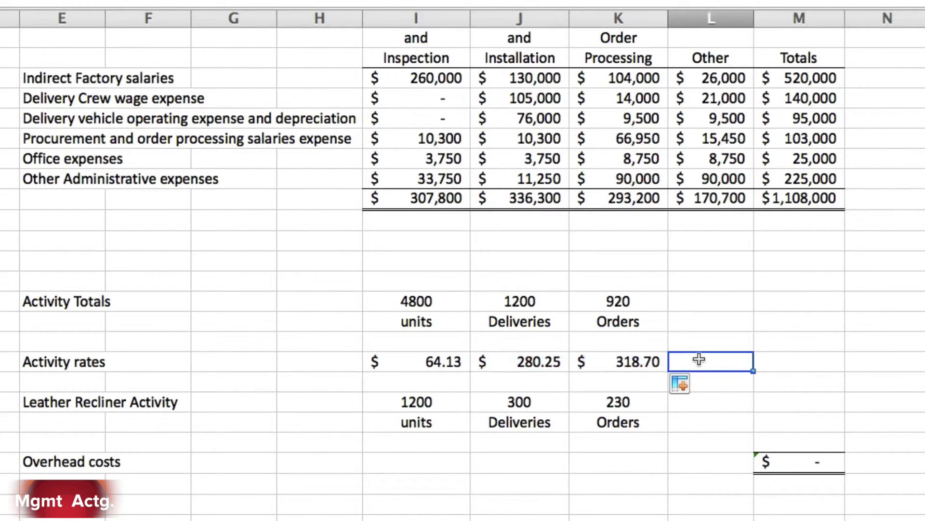
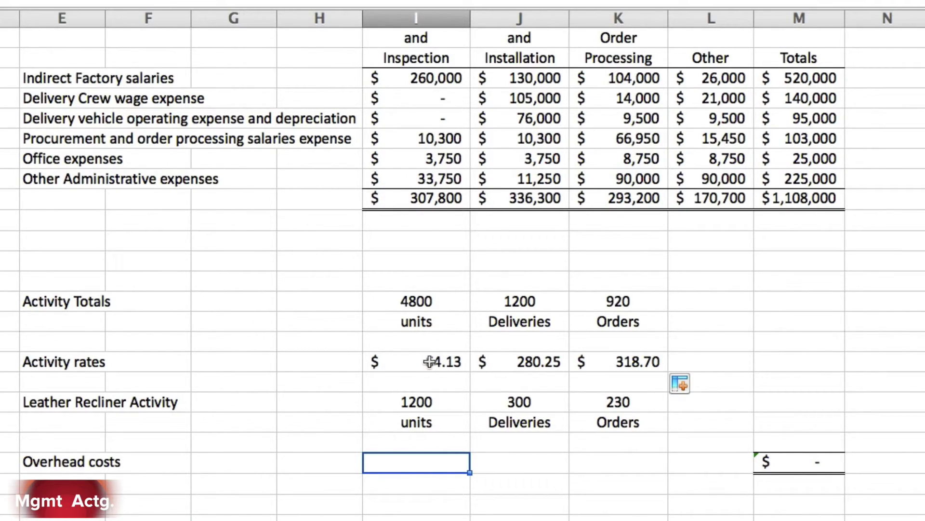
Calculate the leather recliner's Quality Control and Inspection overhead cost with the formula =I43*I41.
type("=")
left_click(417, 401)
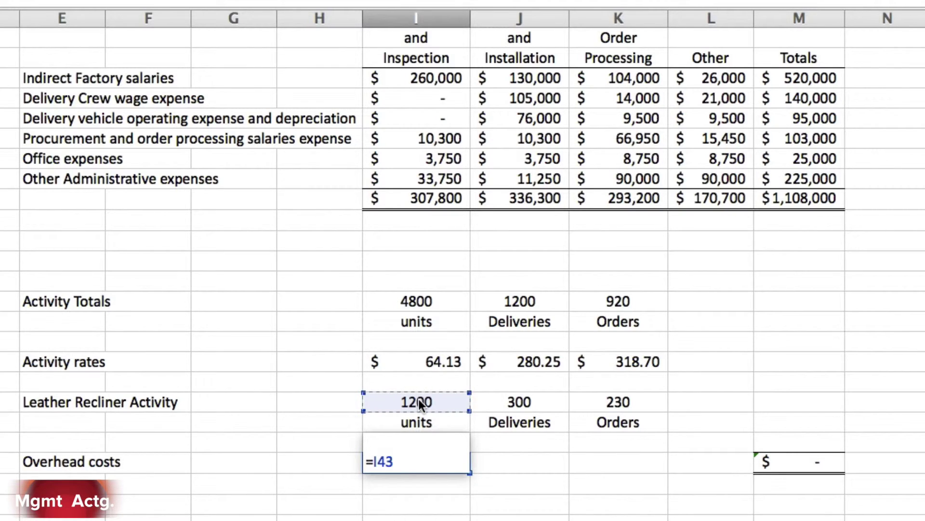
type("*")
left_click(399, 357)
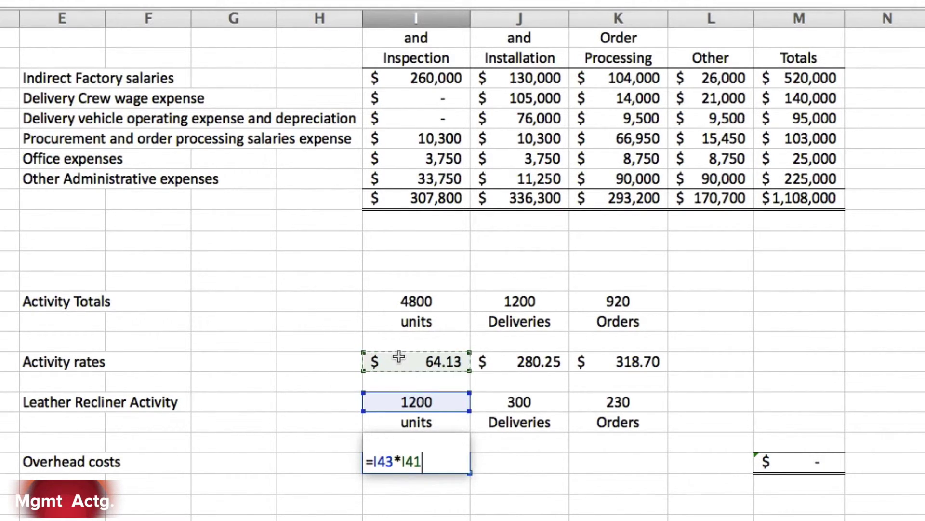
key("Return")
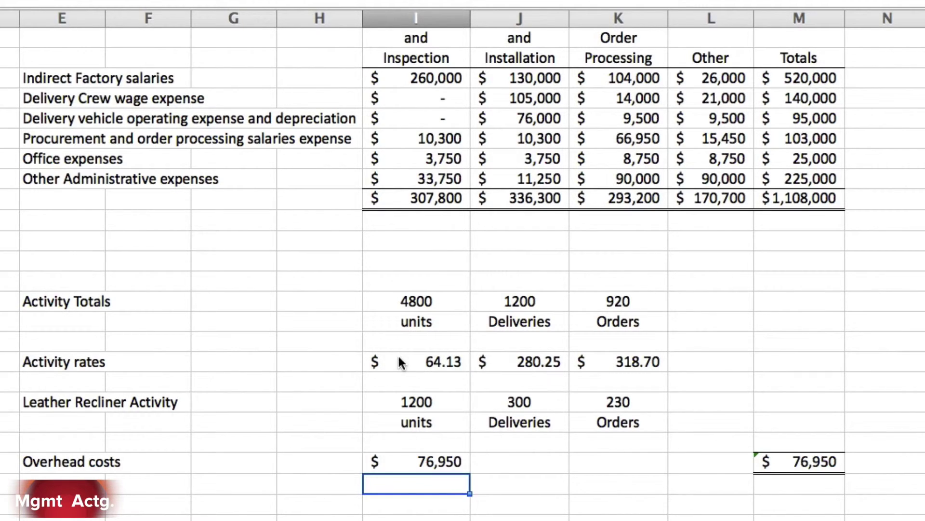
Copy the overhead cost formula across to Delivery and Installation and Order Processing.
left_click(411, 463)
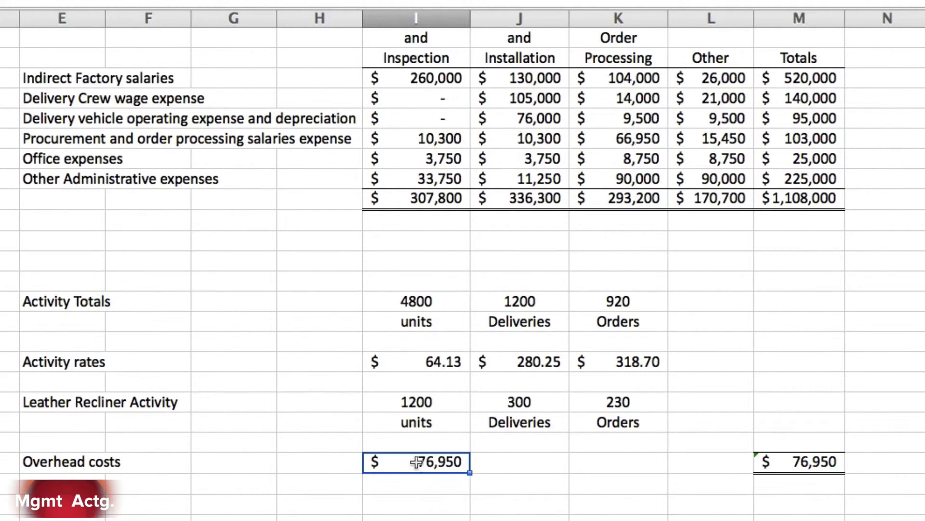
left_click_drag(468, 473, 622, 472)
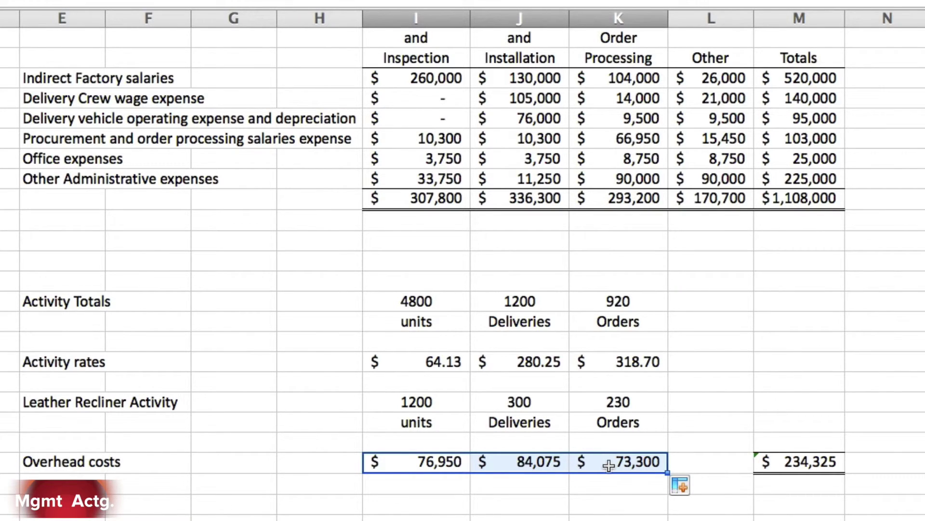
left_click(651, 486)
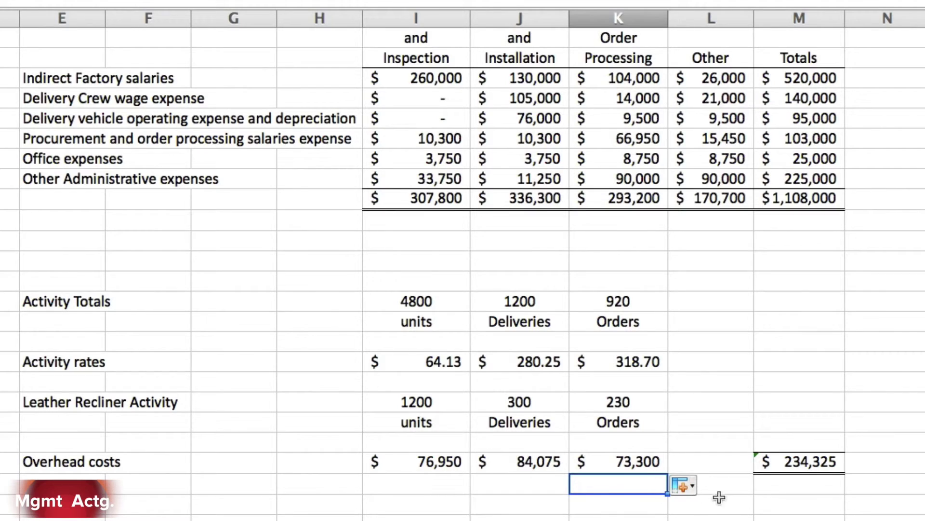